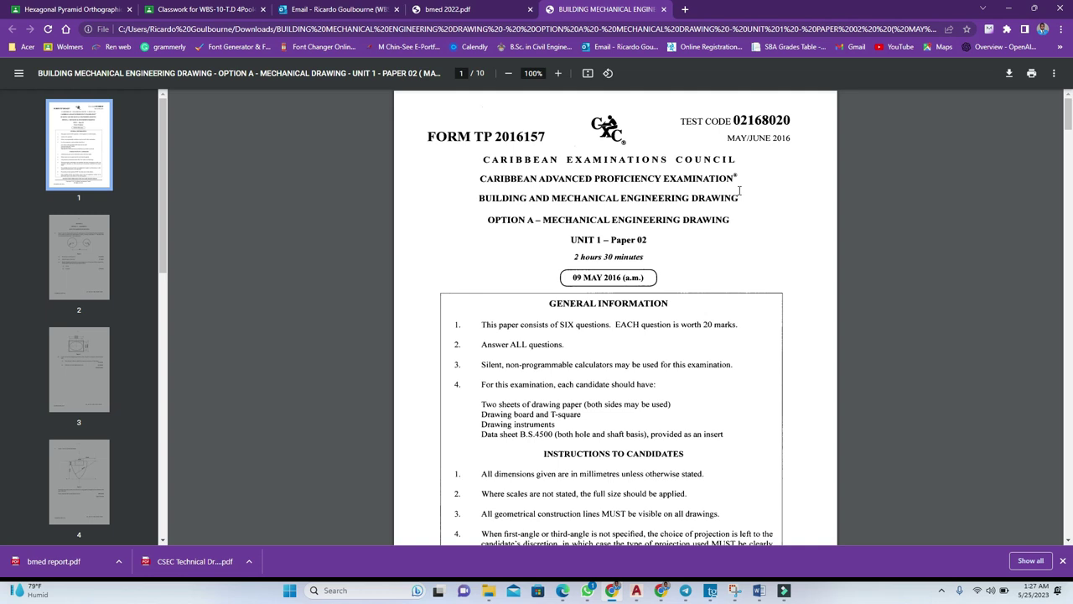
Scroll the exam PDF down to Question 1's two-circle locus figure on page 2
scroll(719, 280, "down", 6)
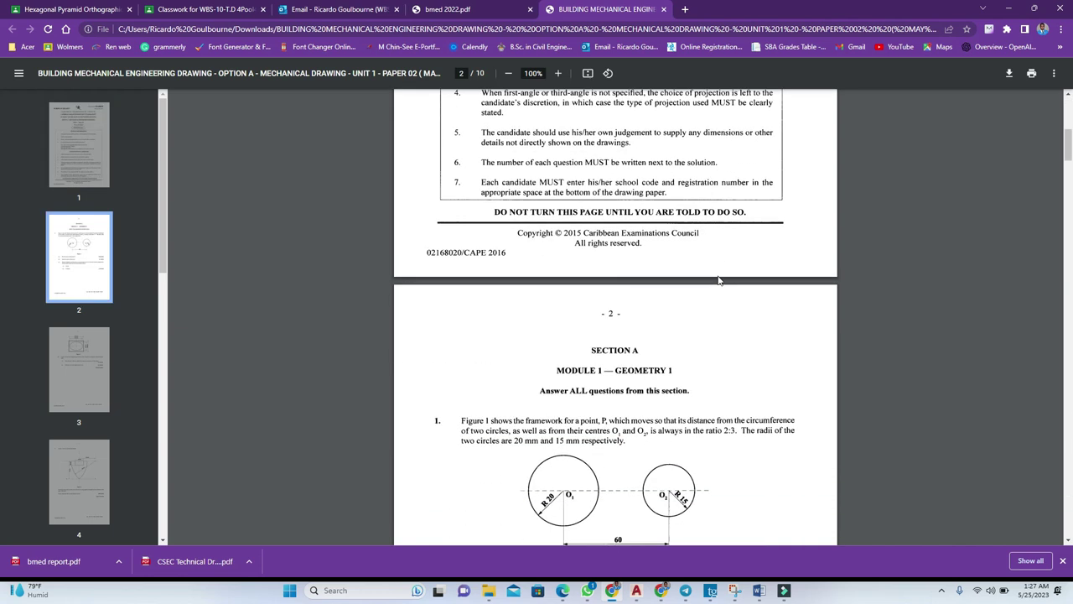
scroll(719, 280, "down", 1)
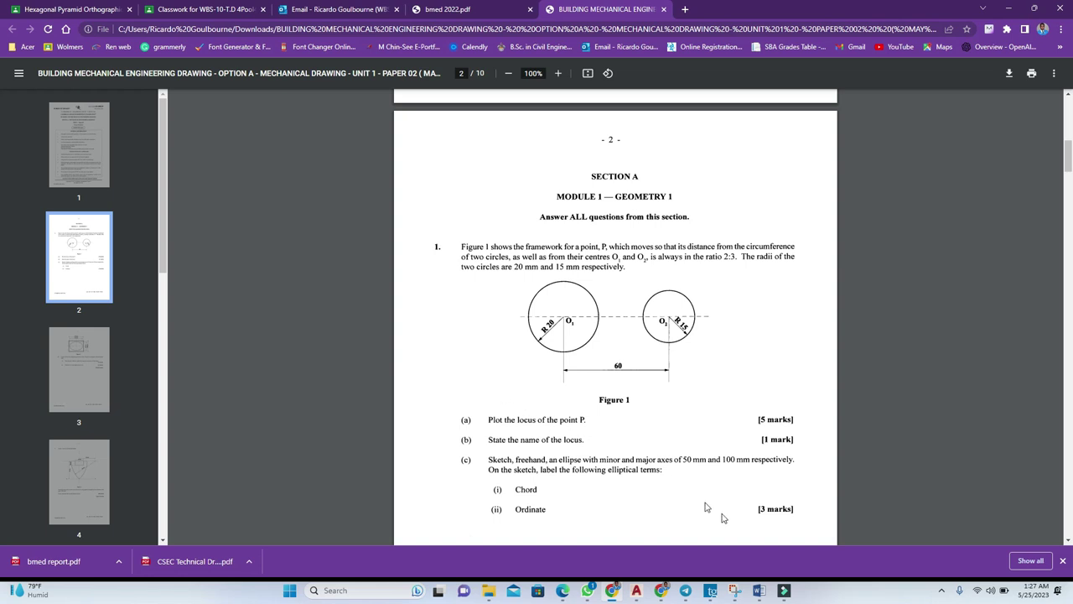
Switch to the AutoCAD drawing, pan it up-left, and select then deselect the Hyperbola label
left_click(644, 593)
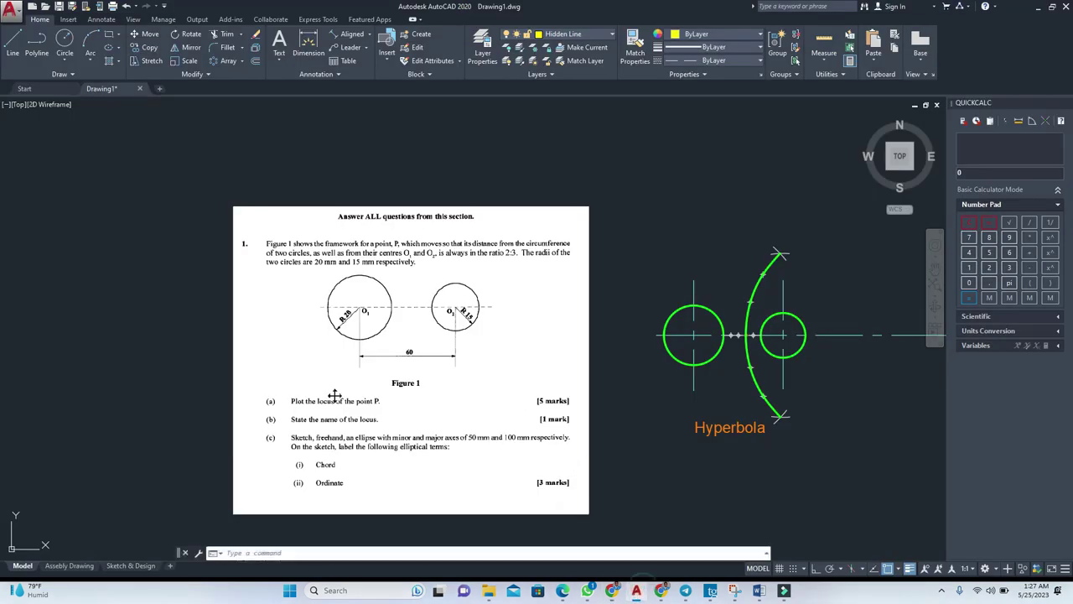
middle_click_drag(335, 395, 207, 366)
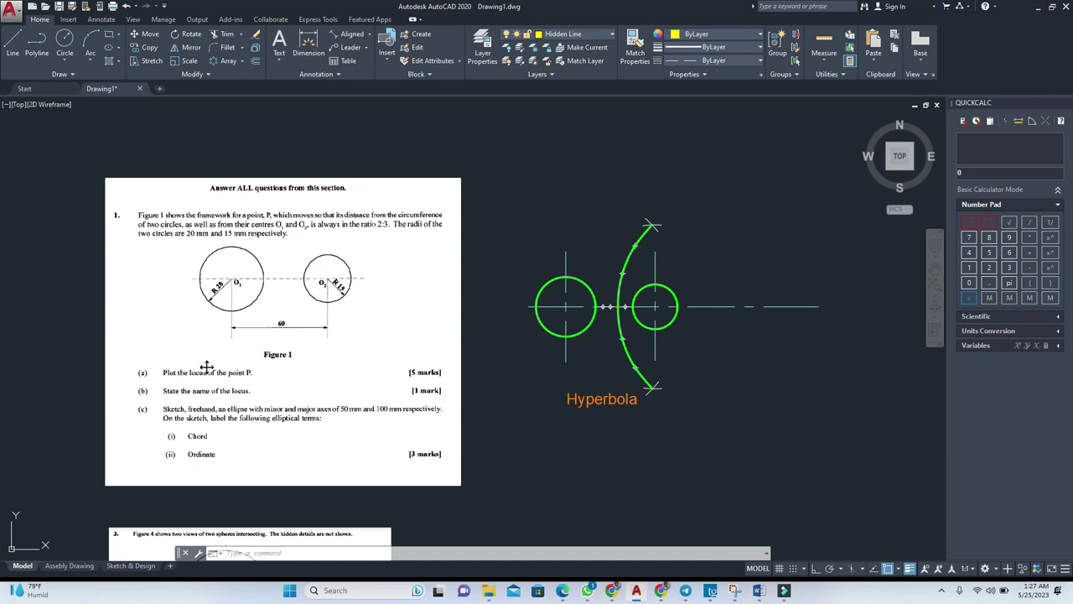
left_click(602, 399)
left_click(575, 429)
key("Escape")
Start a LINE with L, zoom in on the circles, and cancel it unplaced
type("l")
key("Return")
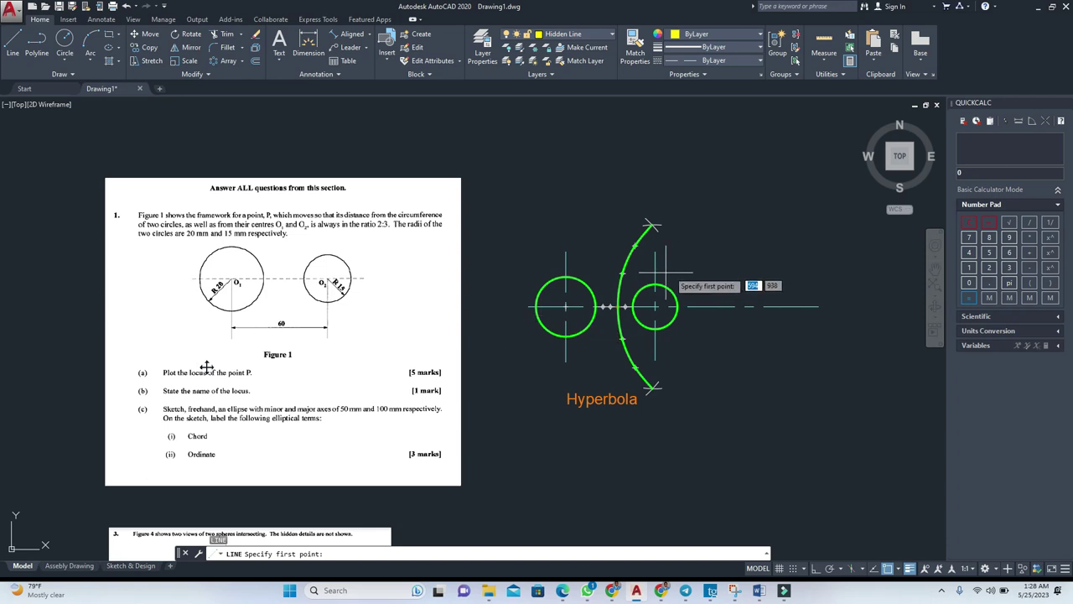
scroll(646, 285, "up", 2)
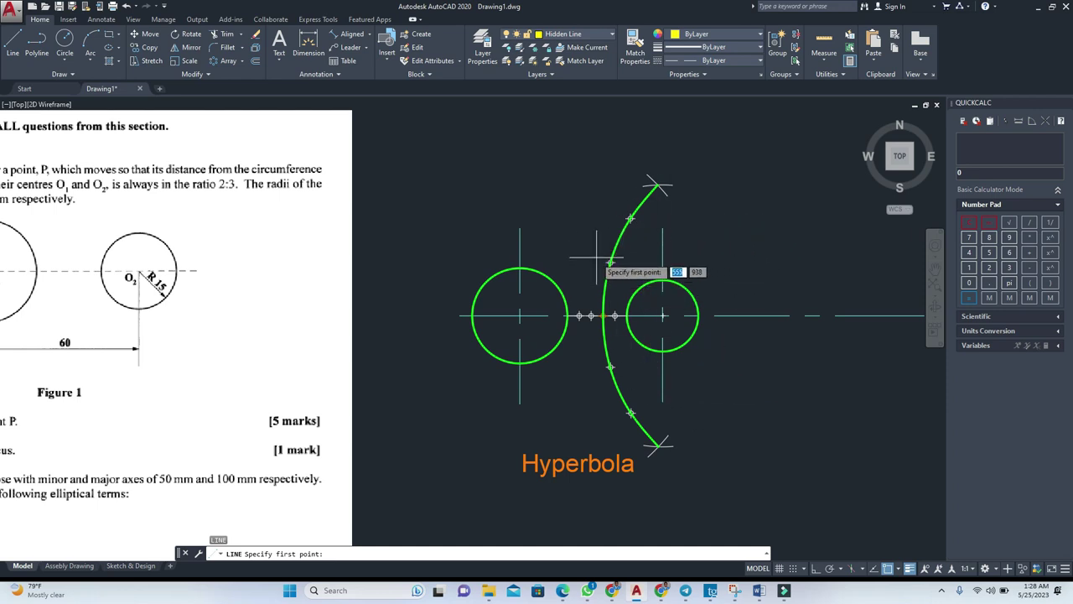
key("Escape")
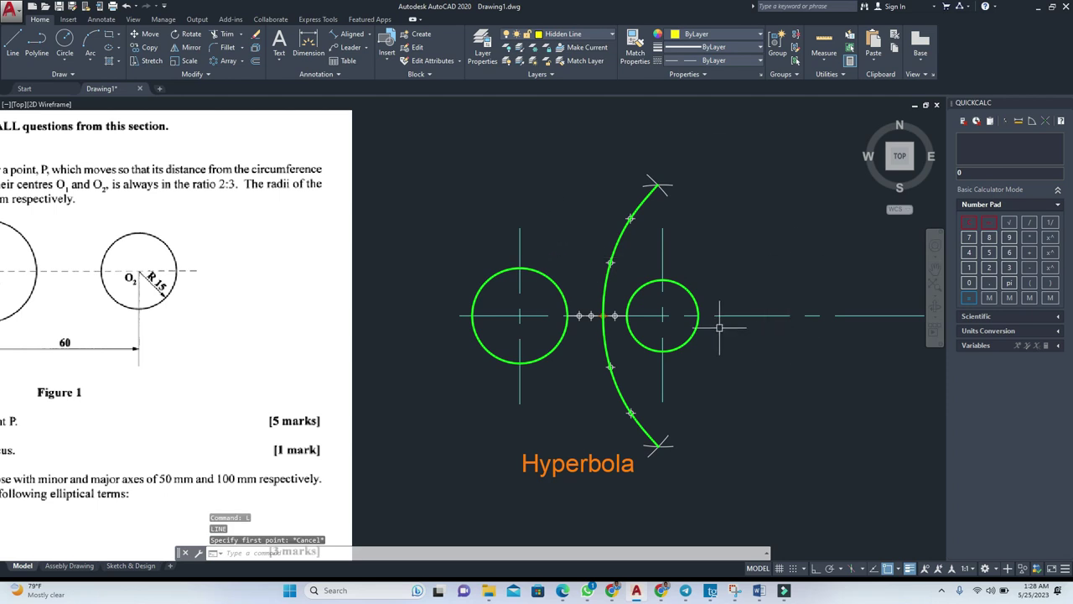
scroll(638, 315, "up", 3)
middle_click_drag(697, 294, 685, 312)
scroll(685, 311, "down", 2)
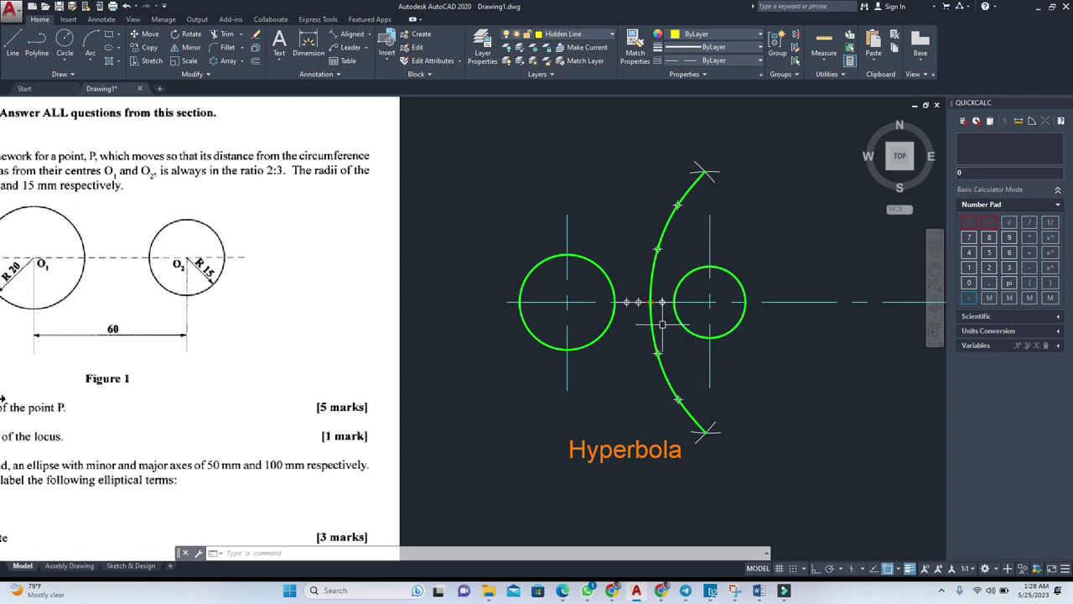
scroll(663, 302, "up", 4)
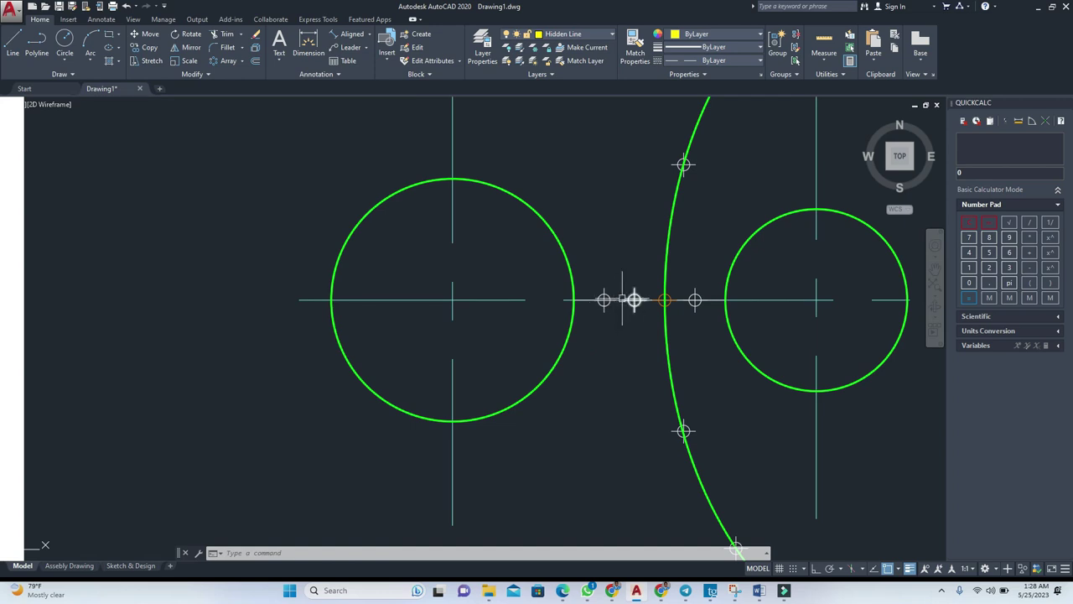
key("Escape")
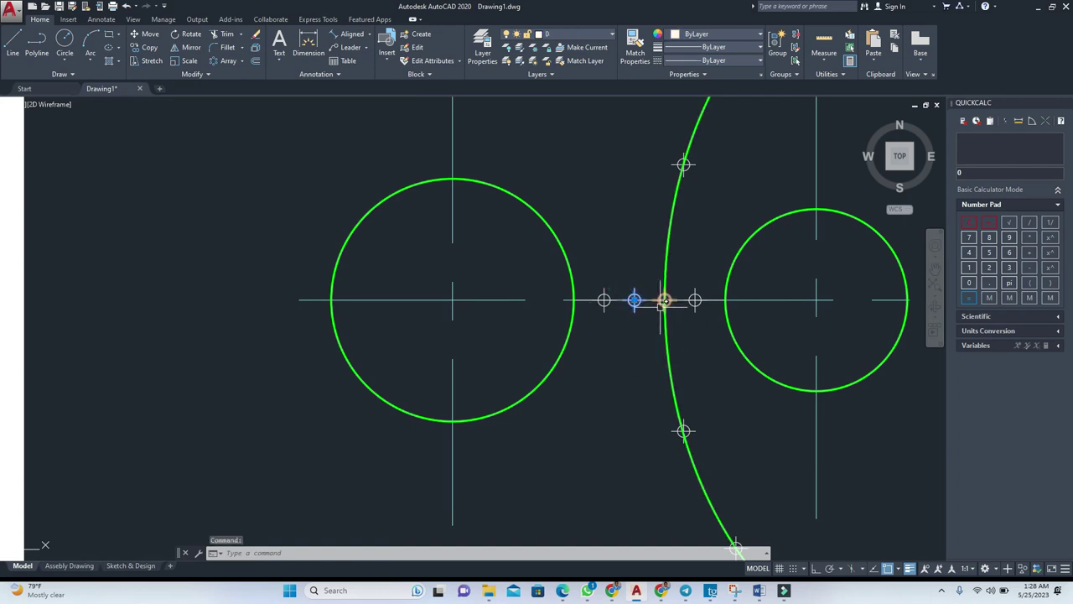
left_click(662, 300)
key("Escape")
left_click(635, 299)
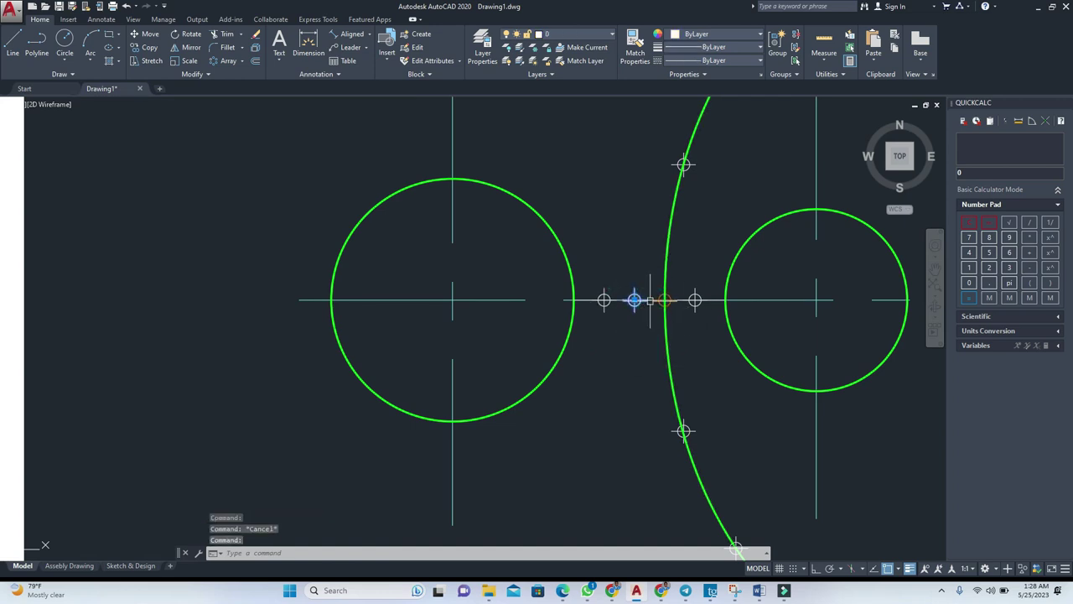
key("Escape")
scroll(710, 298, "up", 4)
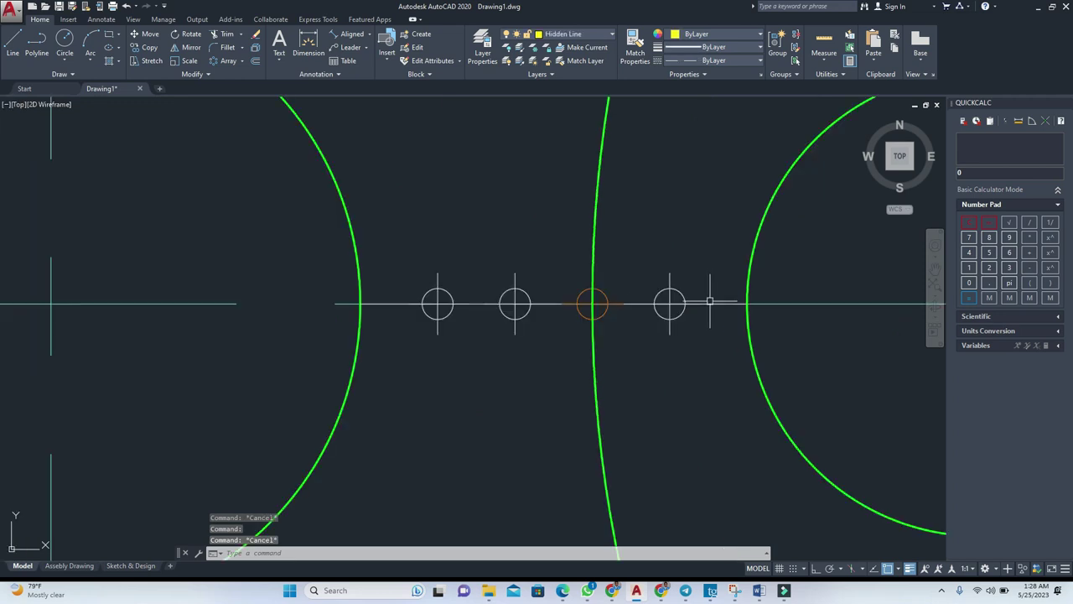
left_click(710, 306)
scroll(710, 306, "down", 5)
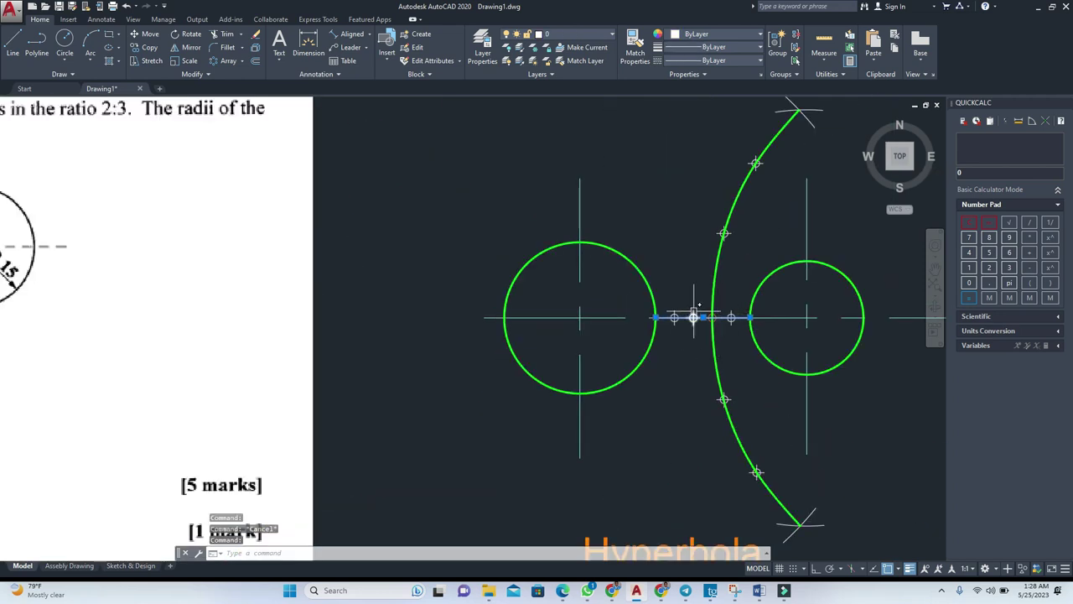
scroll(738, 317, "up", 3)
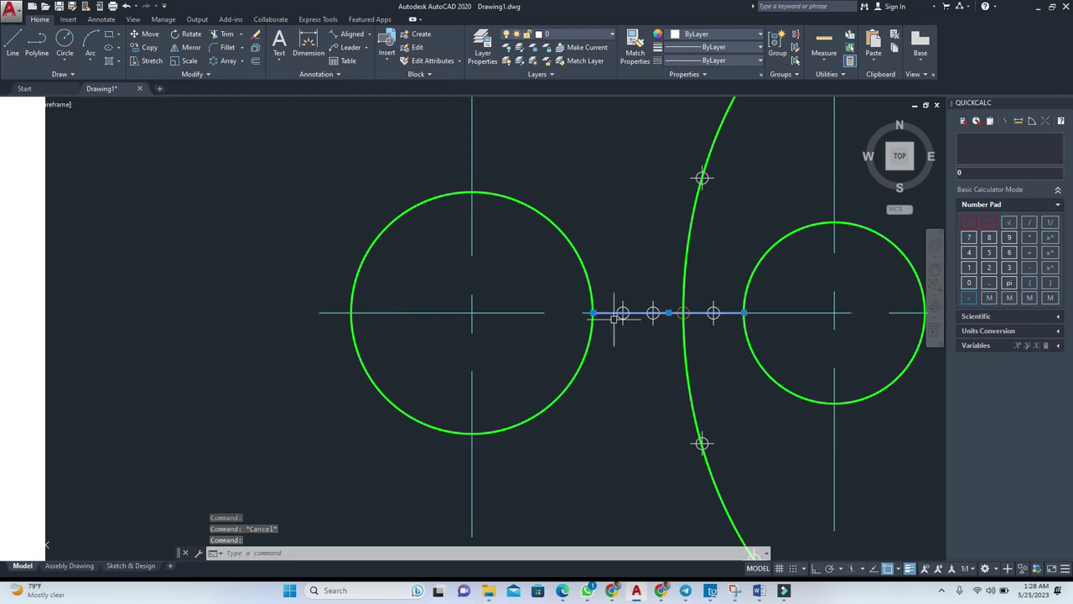
scroll(703, 335, "down", 2)
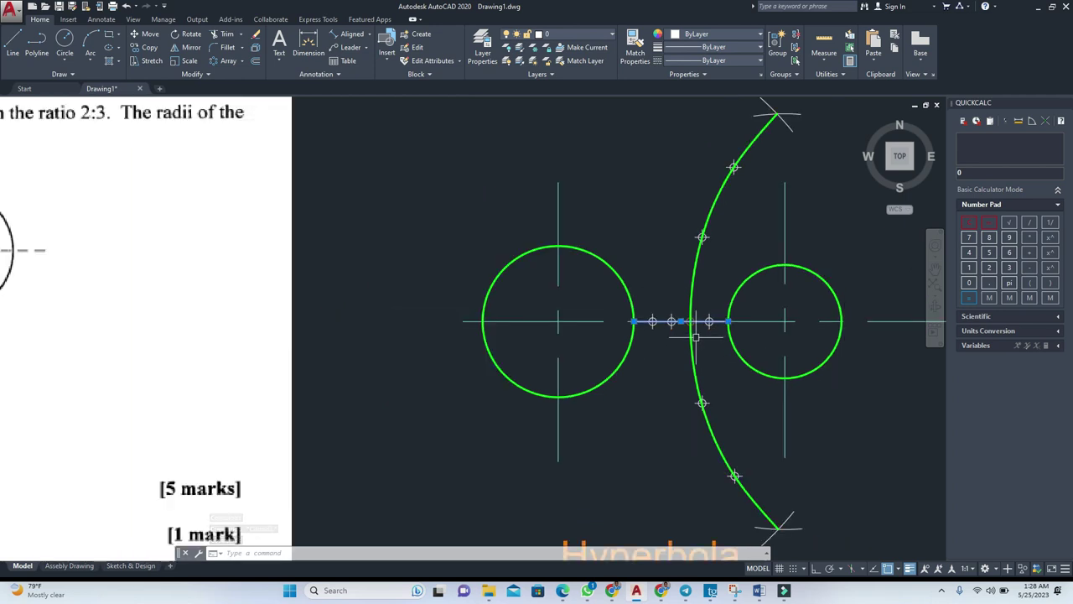
scroll(637, 344, "down", 2)
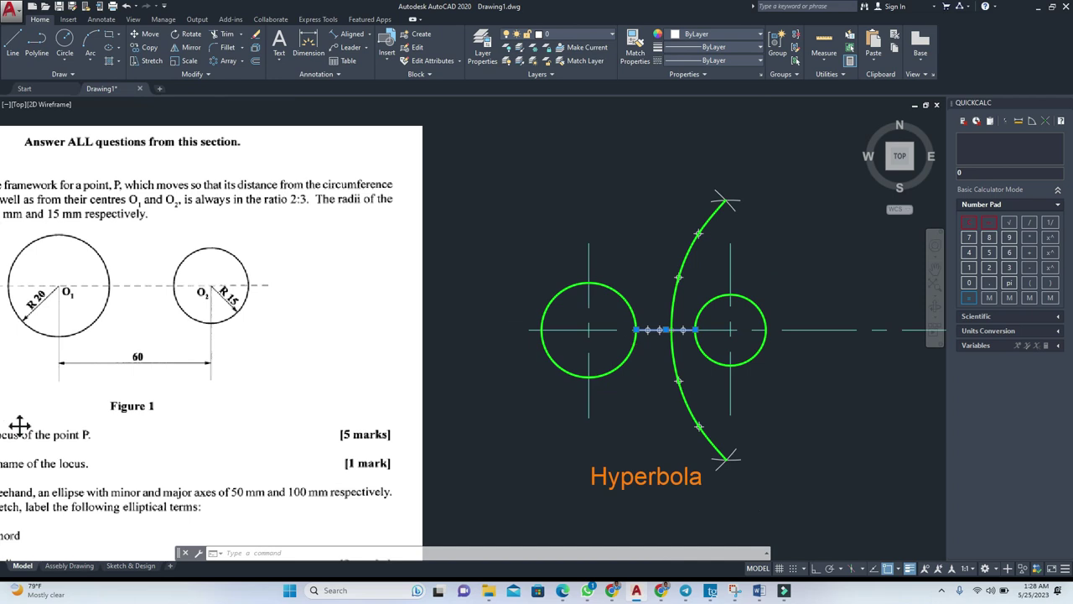
scroll(283, 192, "up", 2)
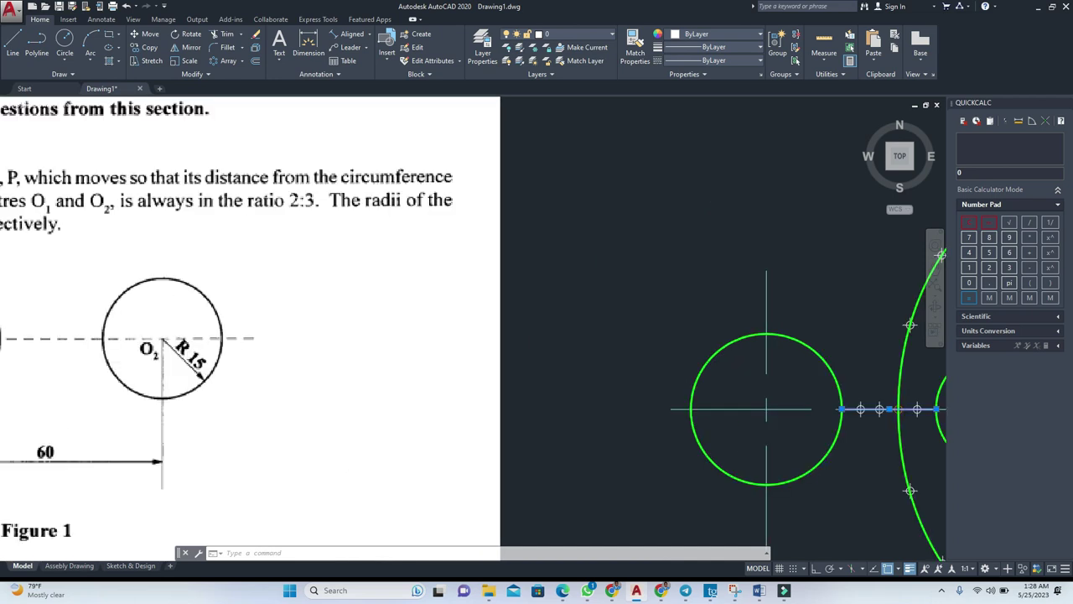
key("Escape")
type("KL")
key("Return")
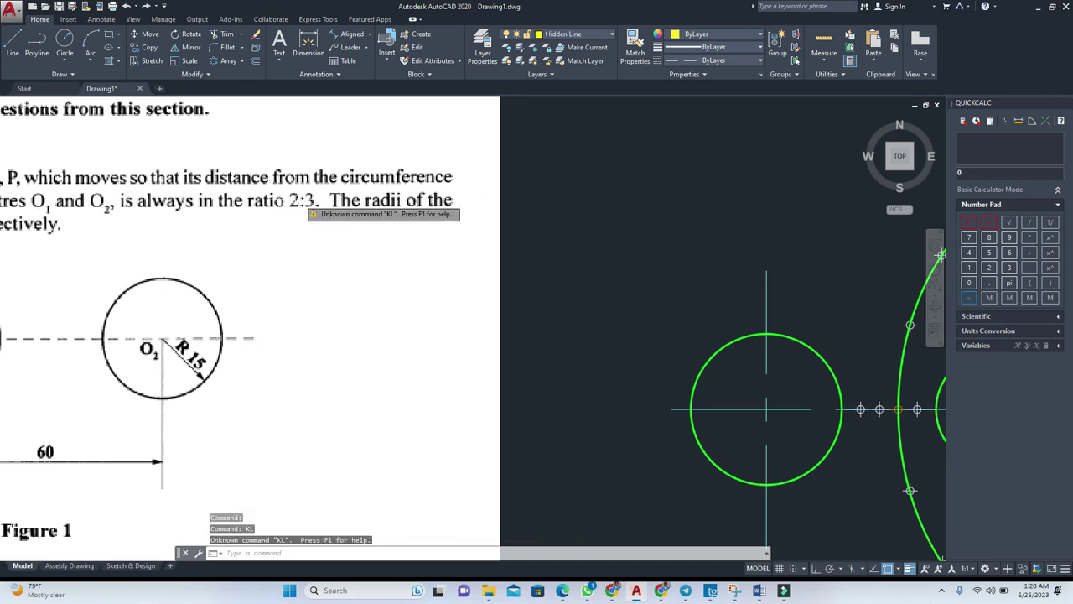
key("Escape")
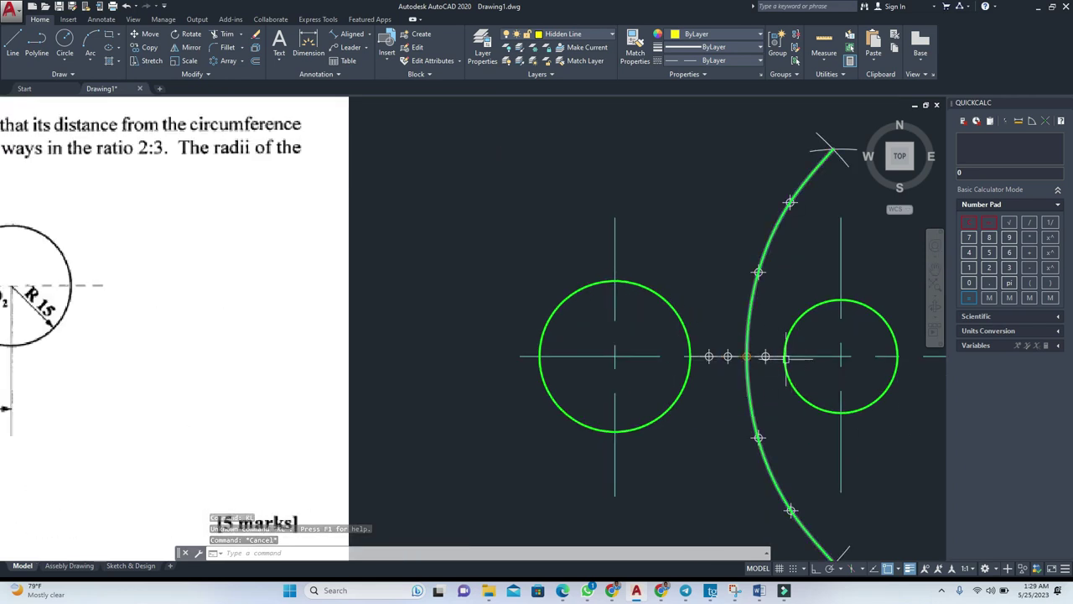
scroll(765, 356, "up", 1)
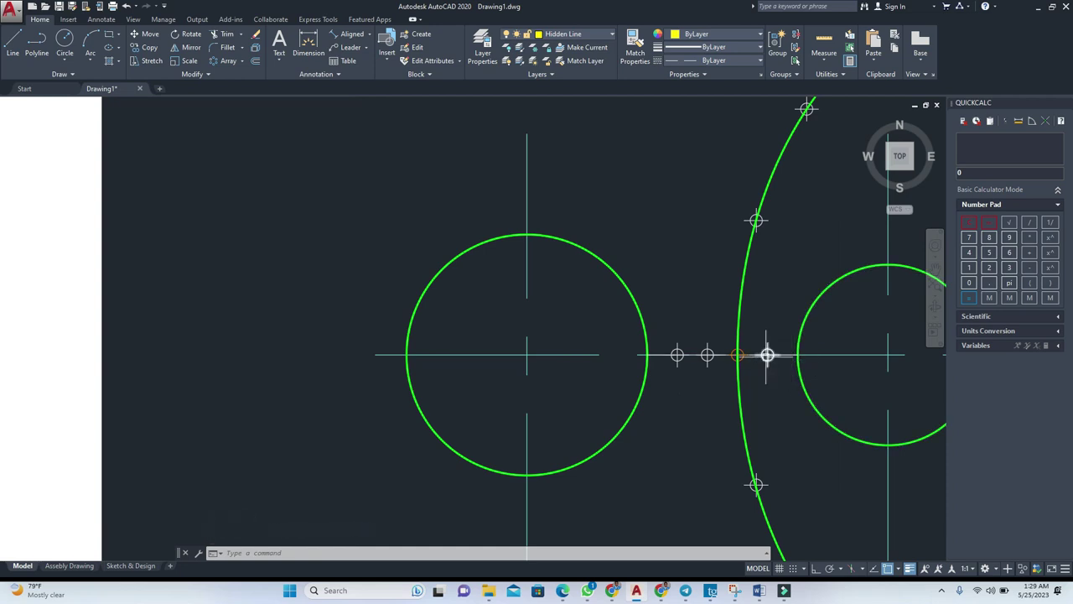
left_click(737, 356)
left_click(708, 355)
left_click(678, 356)
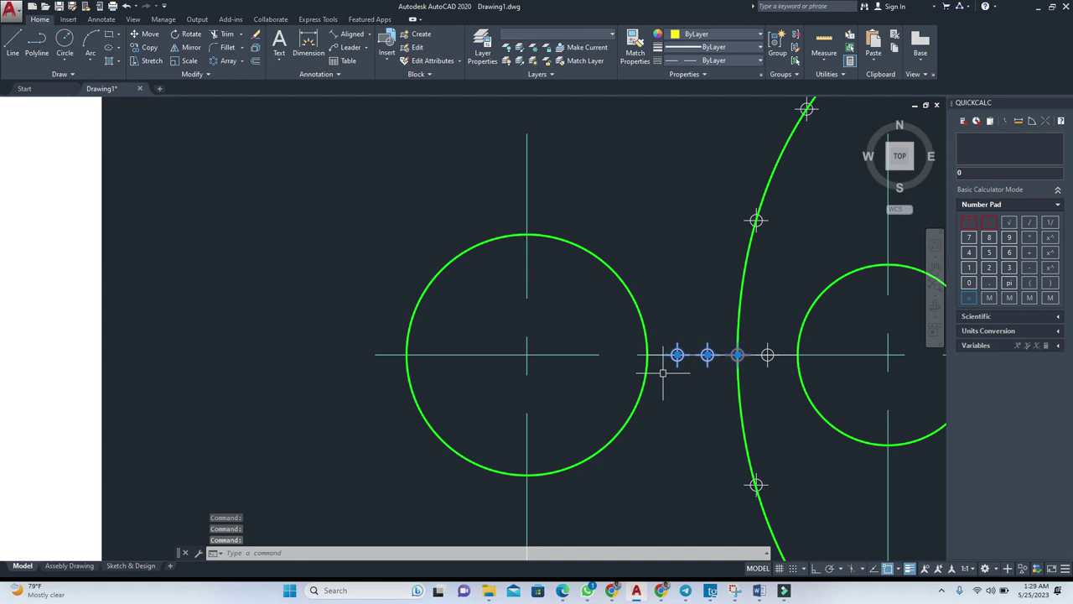
key("Escape")
key("Escape")
scroll(759, 356, "down", 6)
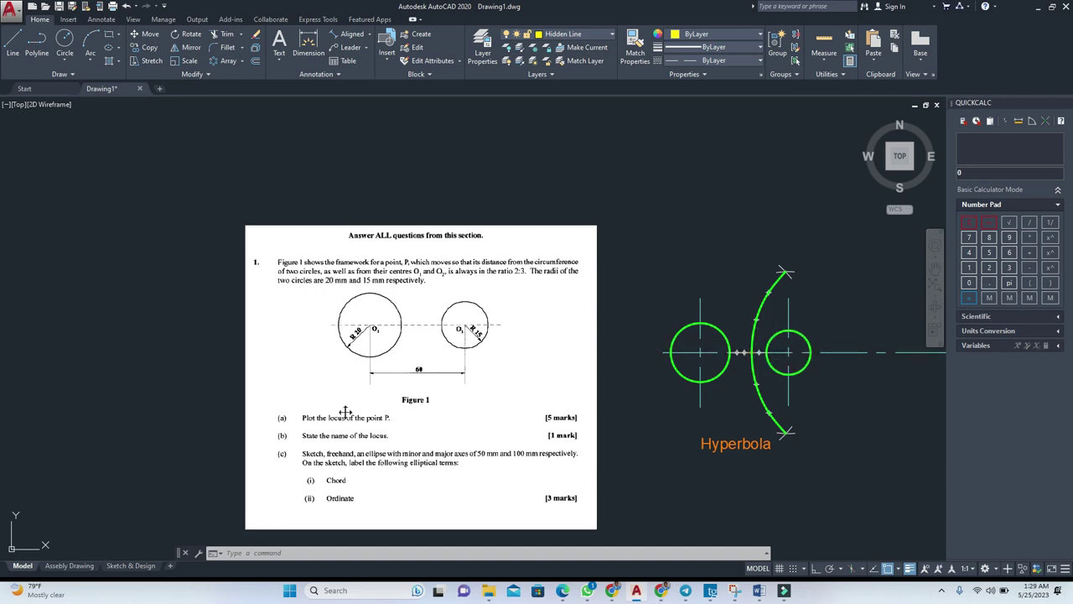
scroll(773, 343, "up", 8)
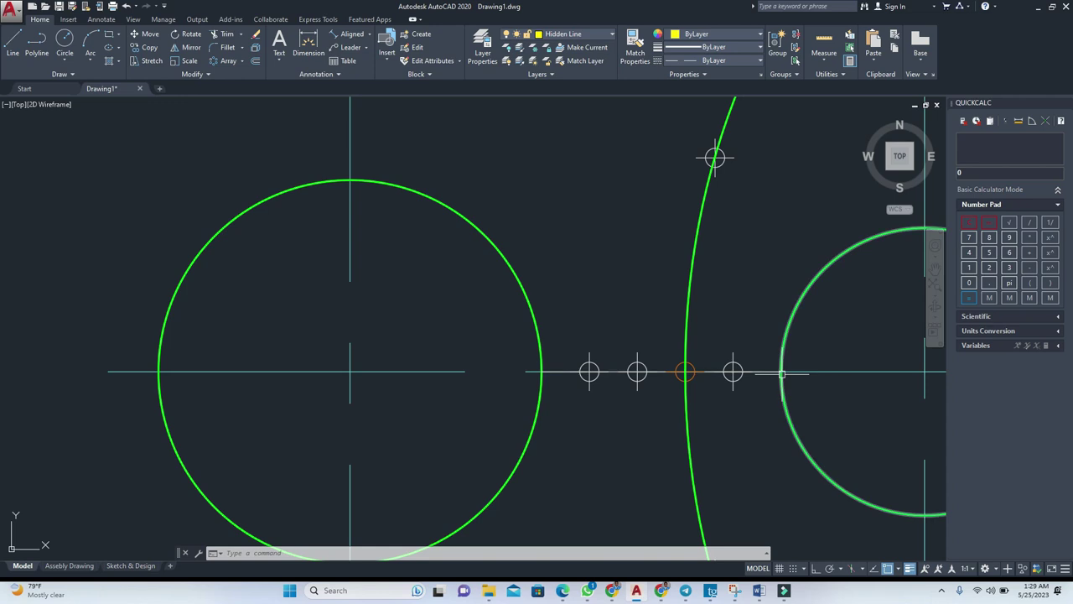
left_click(743, 367)
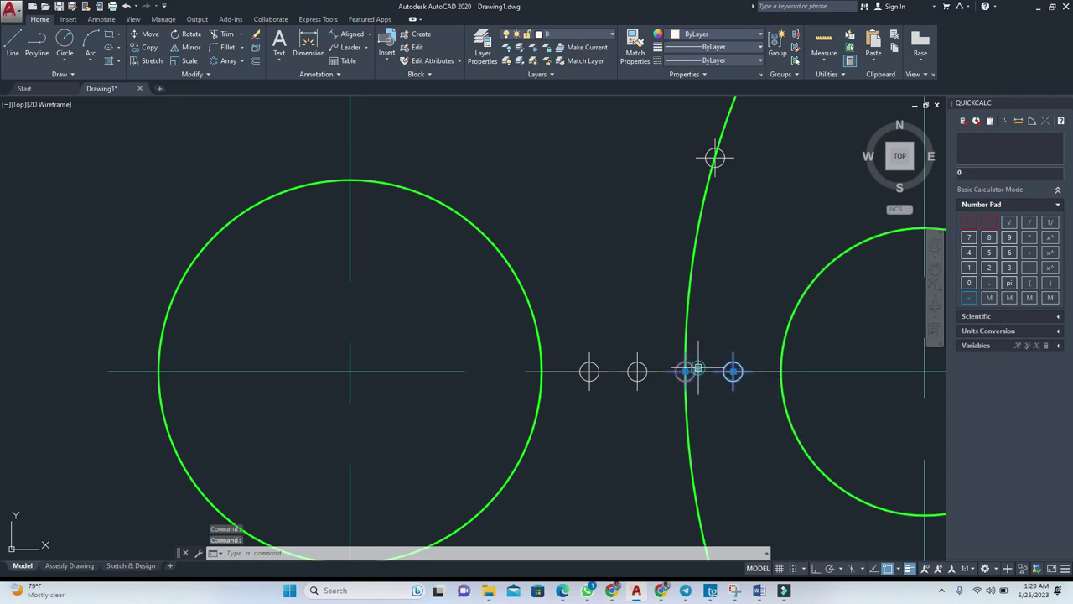
Clear the selection, then zoom out and pan to centre both circles and the whole hyperbola
key("Escape")
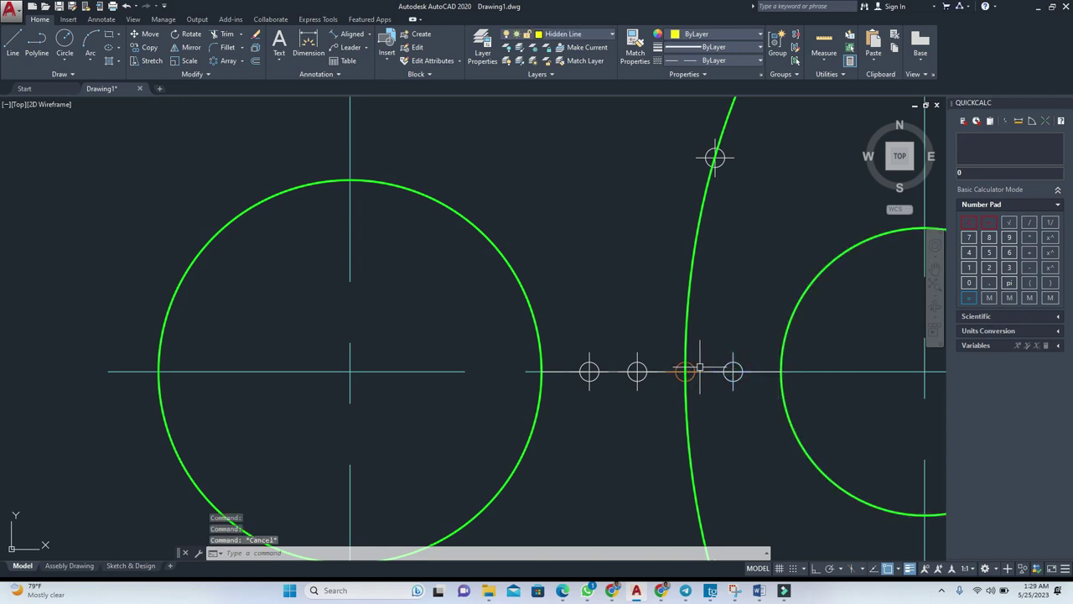
scroll(698, 370, "down", 2)
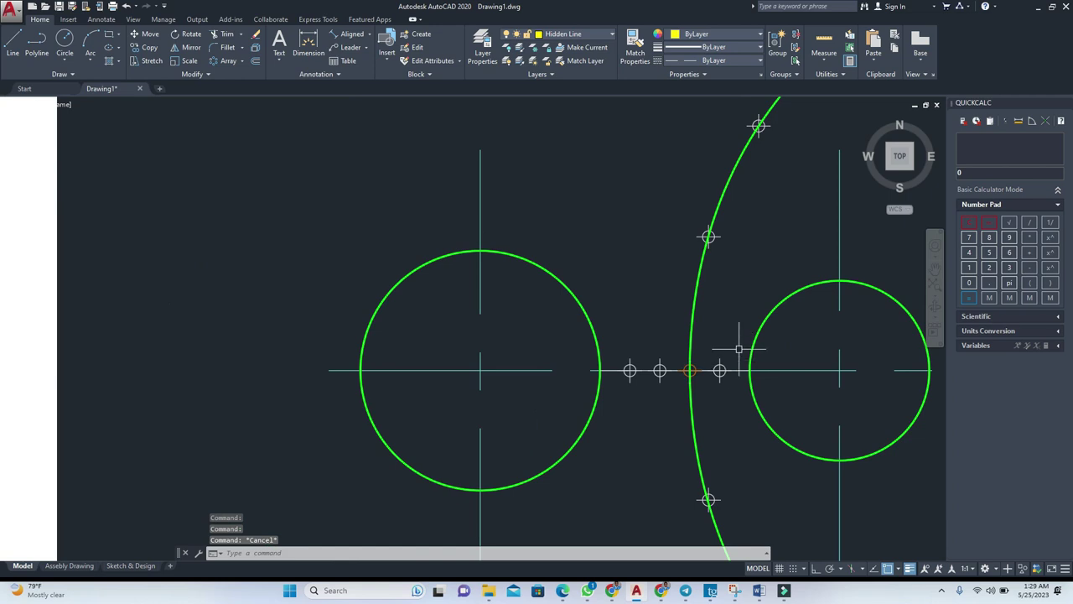
scroll(720, 370, "down", 2)
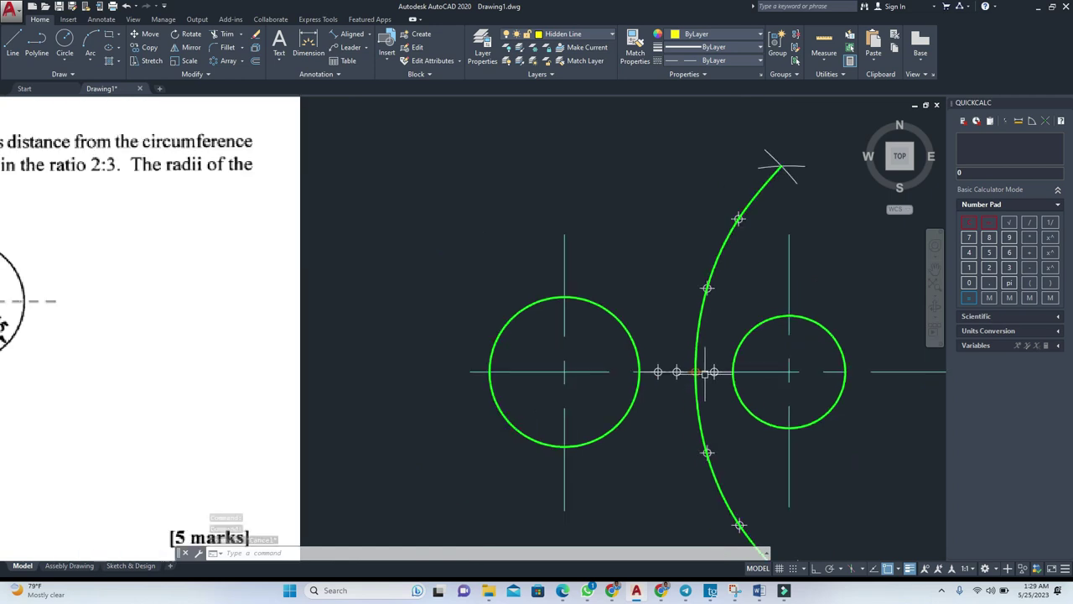
middle_click_drag(749, 280, 682, 304)
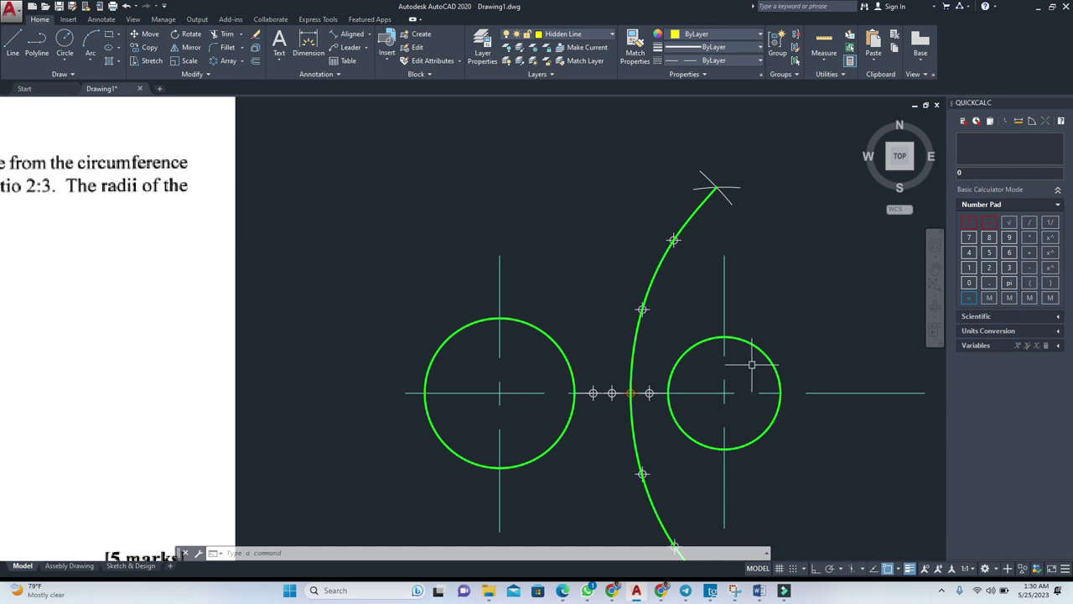
Select the smaller right circle, zoom in and out on it, then clear the selection
left_click(801, 325)
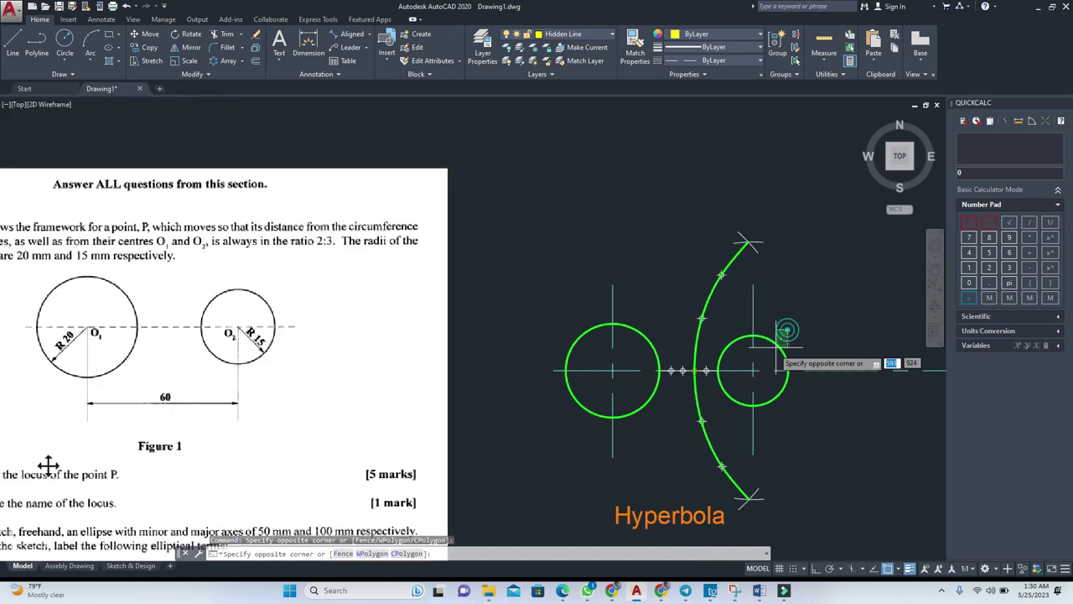
left_click(698, 415)
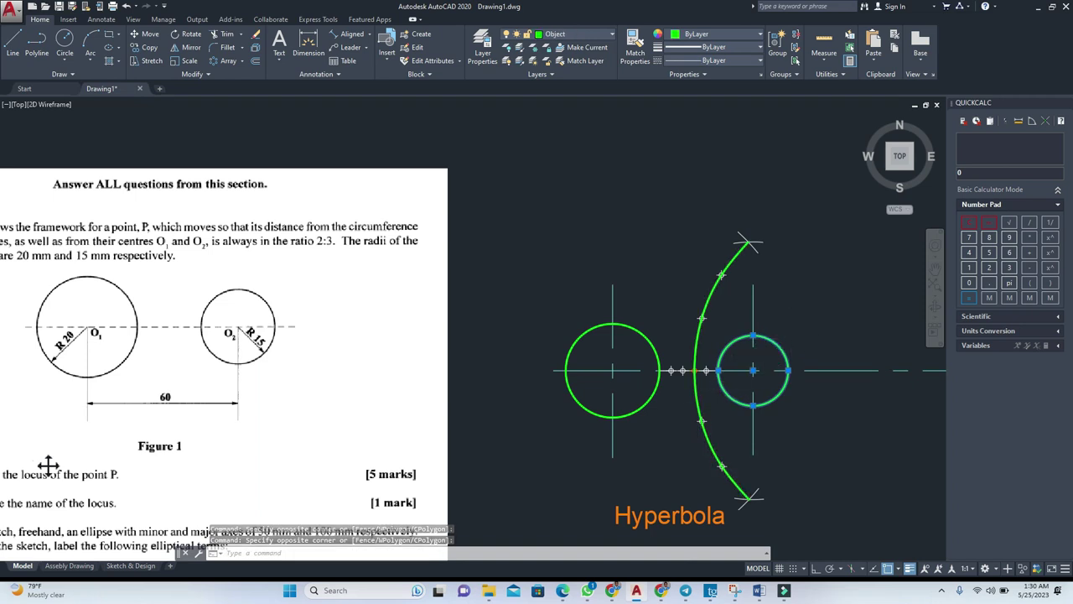
scroll(765, 341, "up", 2)
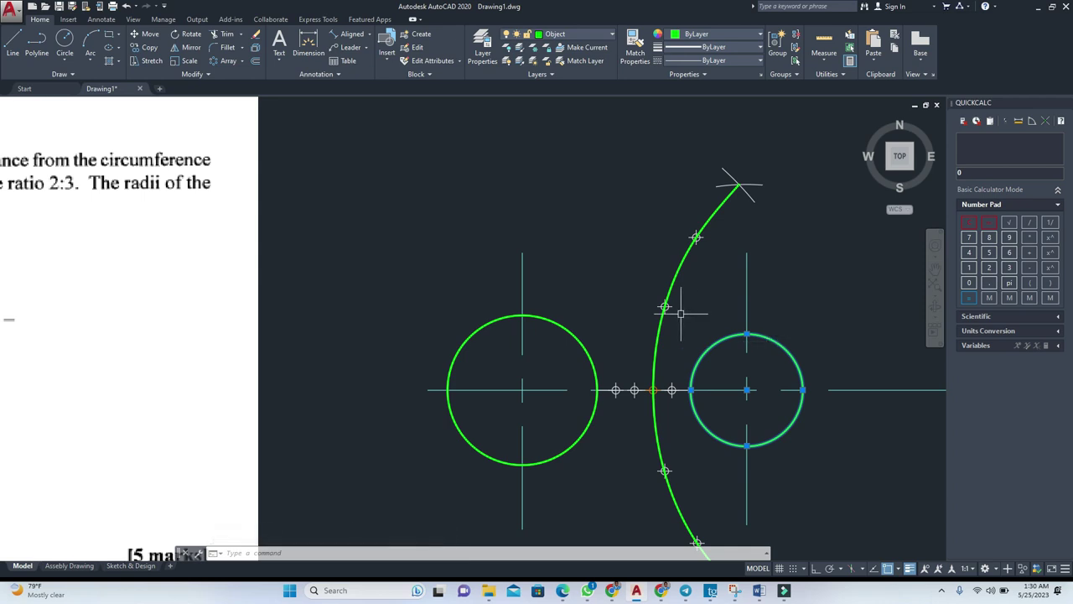
scroll(748, 335, "down", 2)
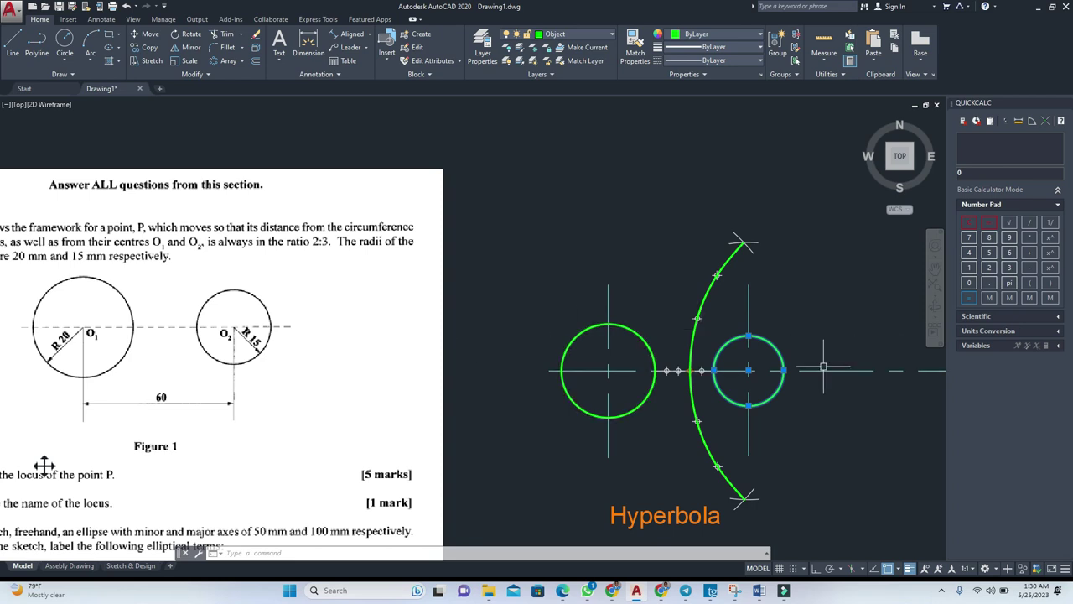
key("Escape")
Repeat CIRCLE to draw a radius-55 circle centred on the right circle's centre
key("Return")
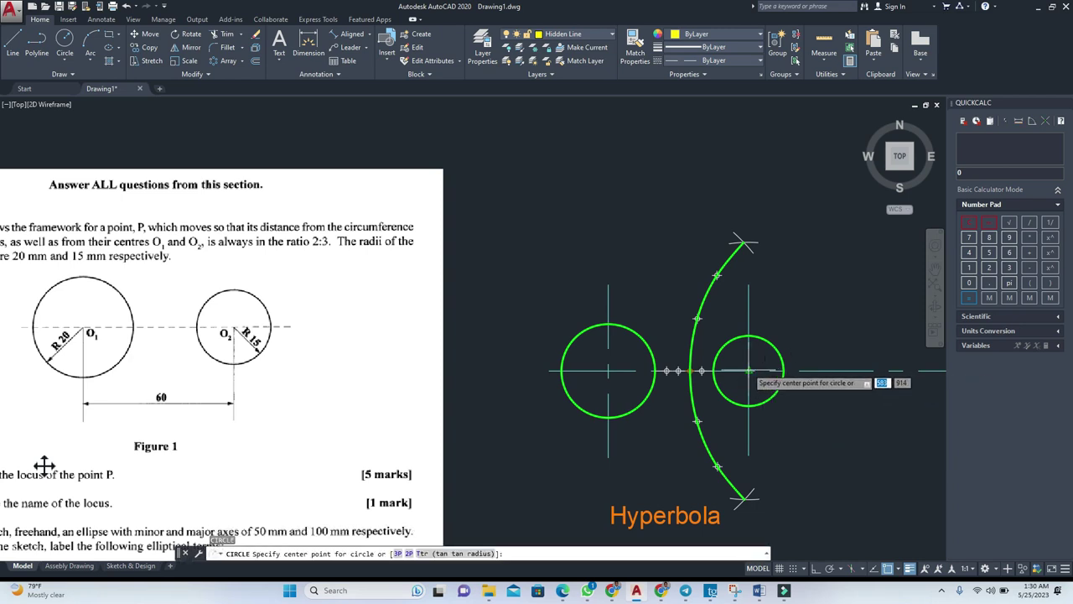
left_click(749, 369)
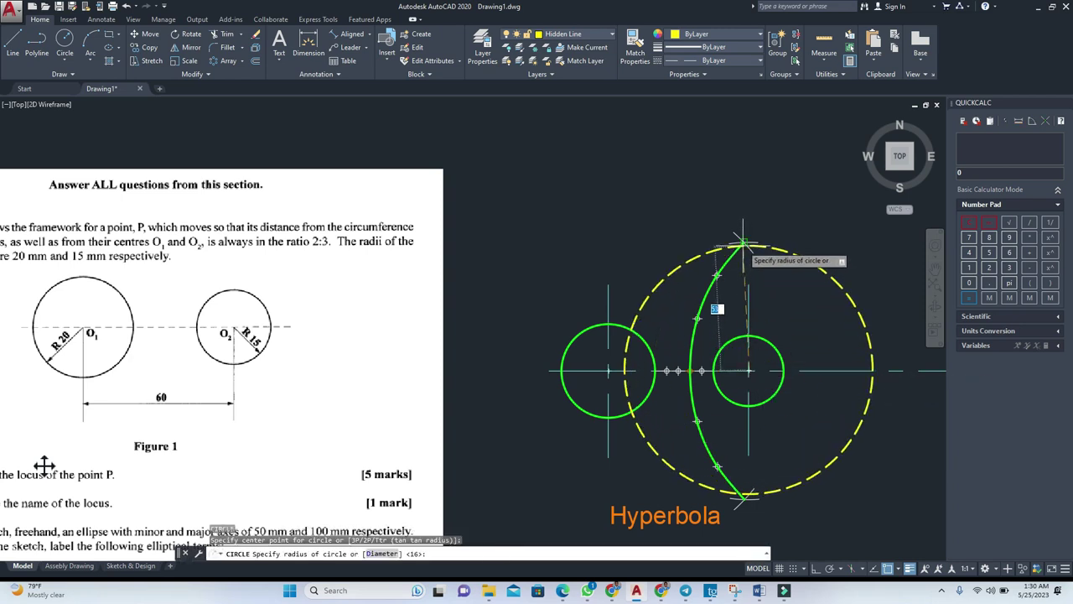
type("55")
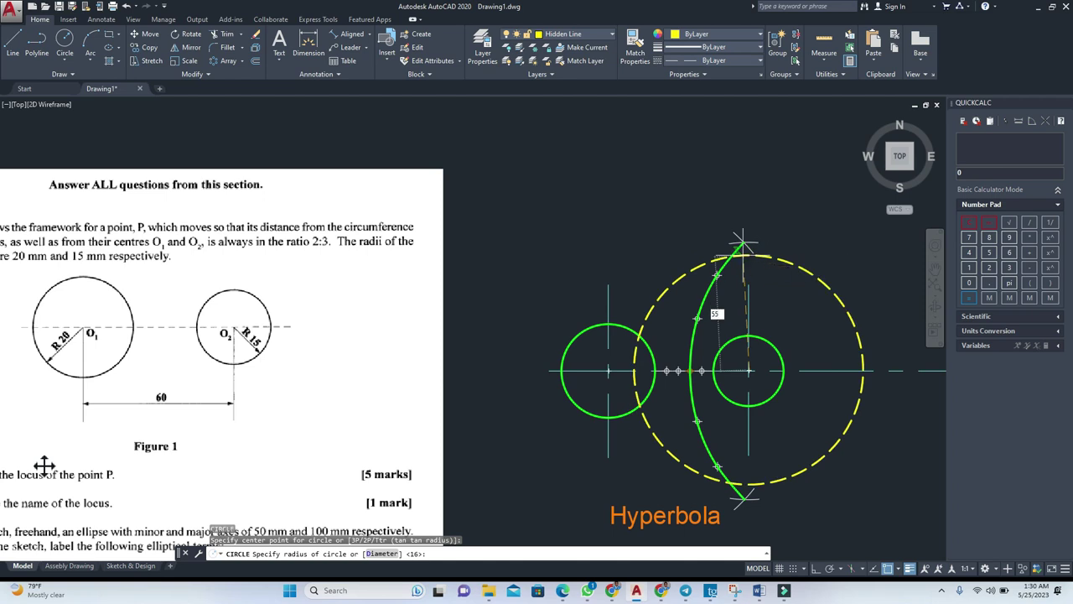
key("Return")
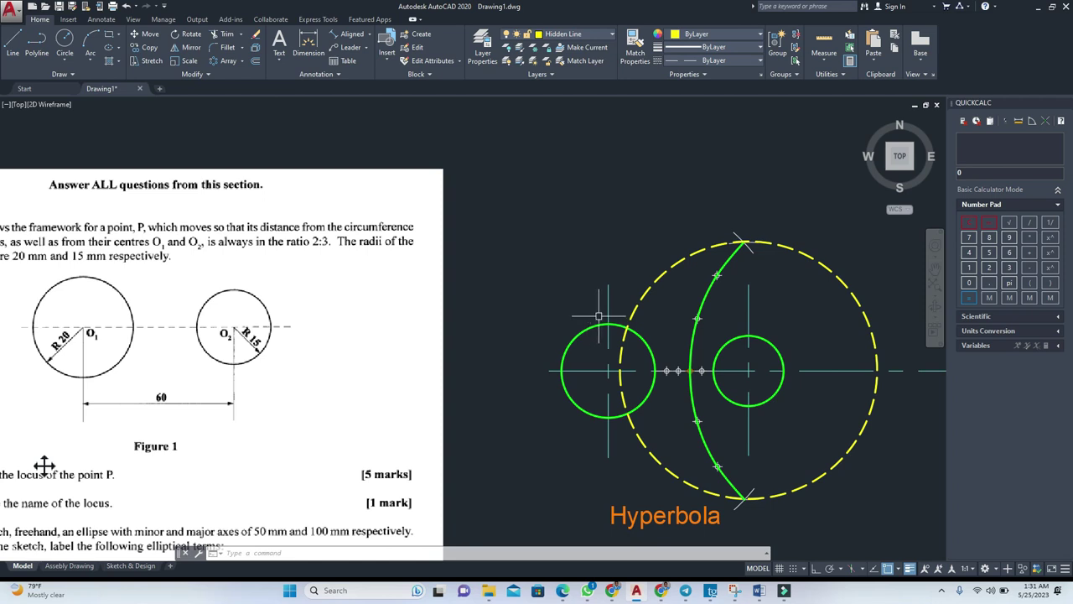
Draw a radius-80 circle centred on the left circle's centre
left_click(63, 39)
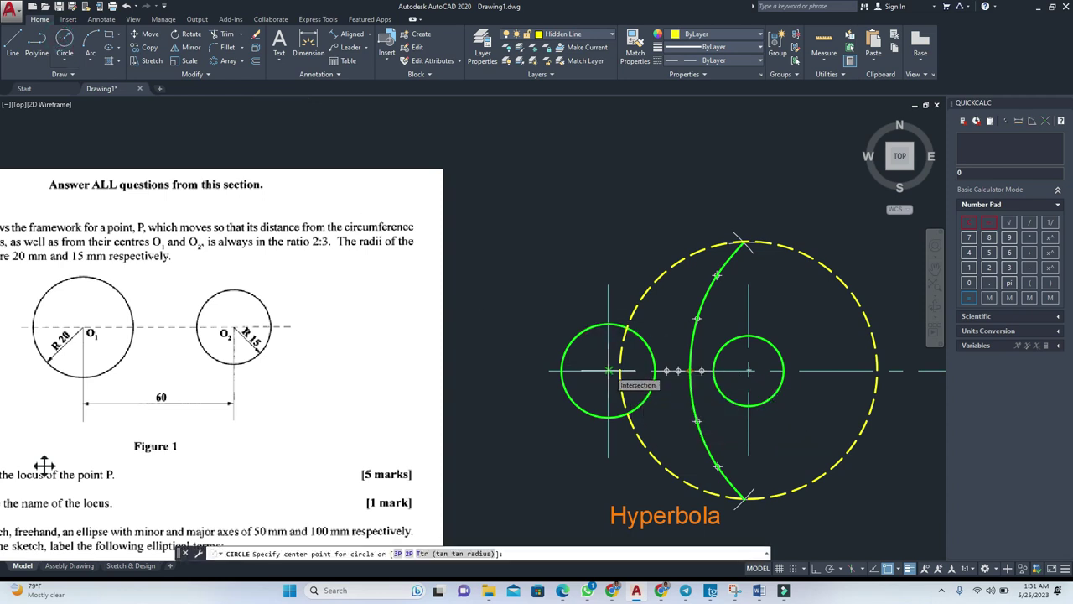
left_click(608, 370)
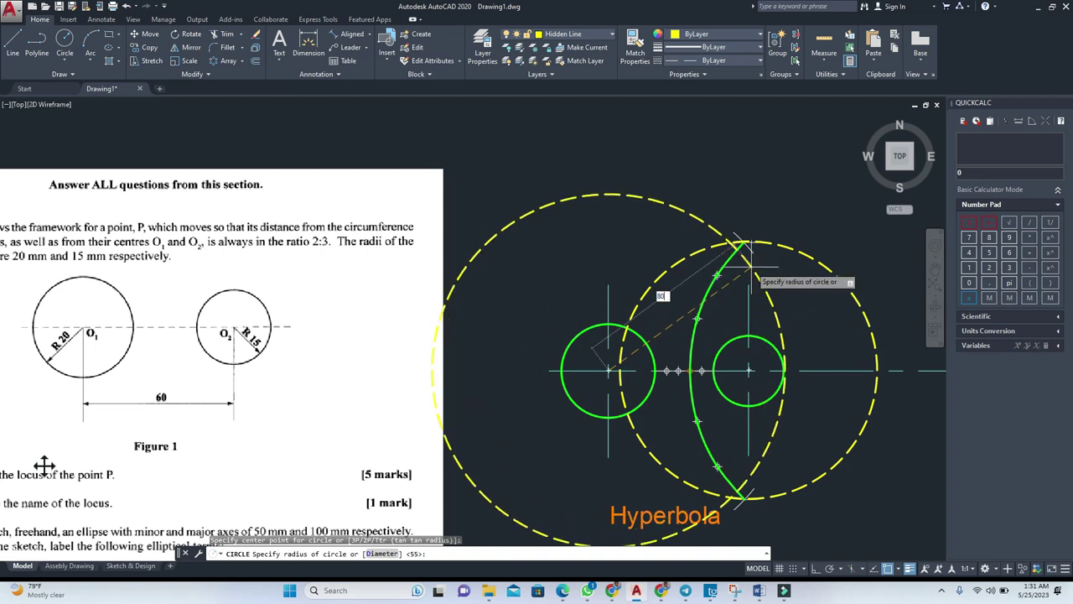
type("80")
key("Return")
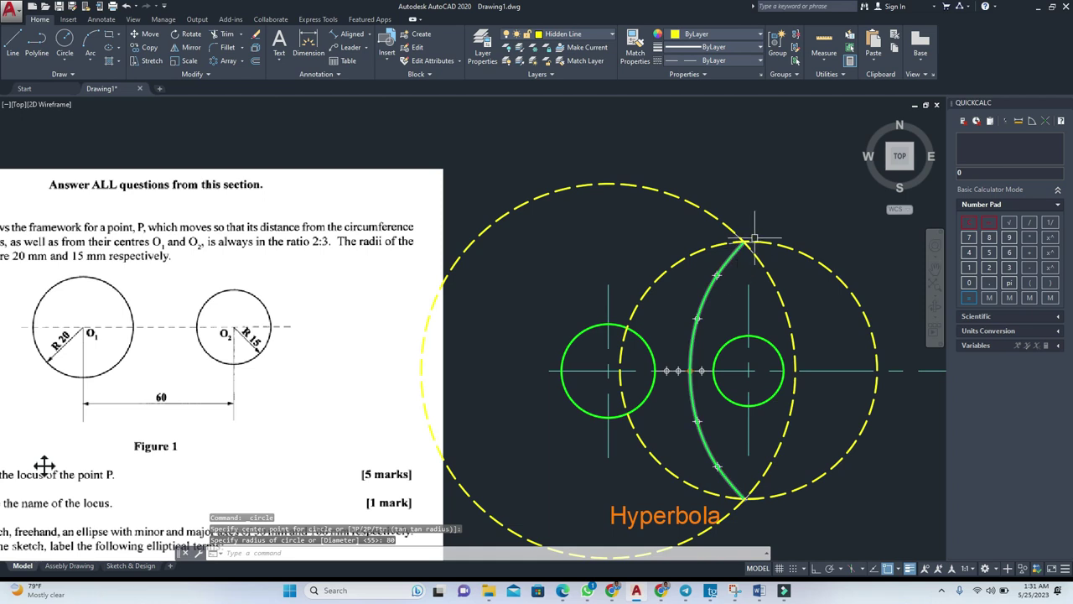
Move the radius-55 and radius-80 circles onto the Construction layer
left_click(709, 193)
left_click(680, 223)
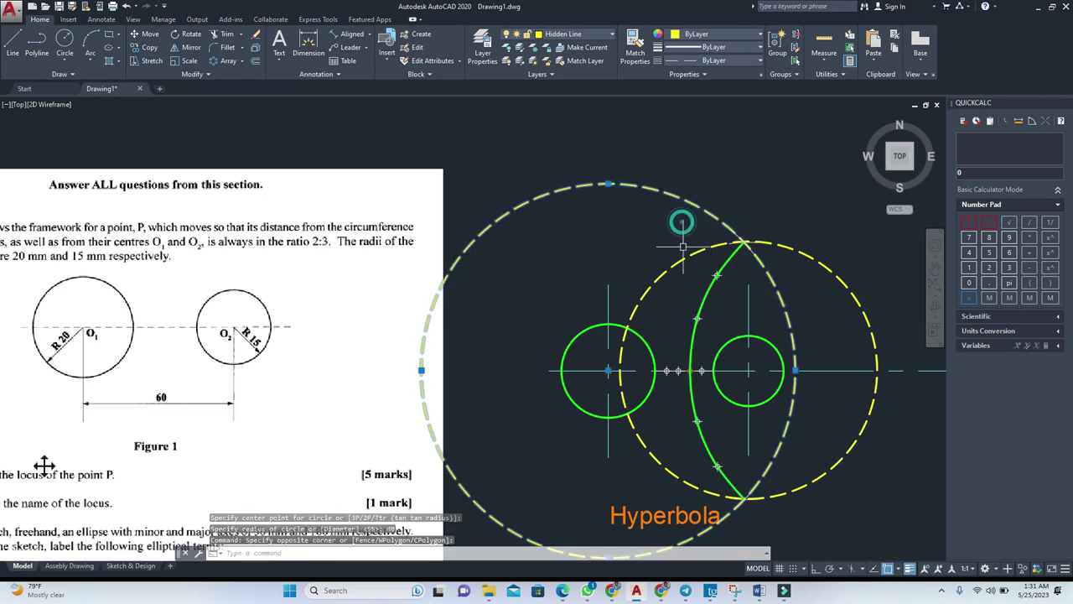
left_click(682, 240)
left_click(645, 289)
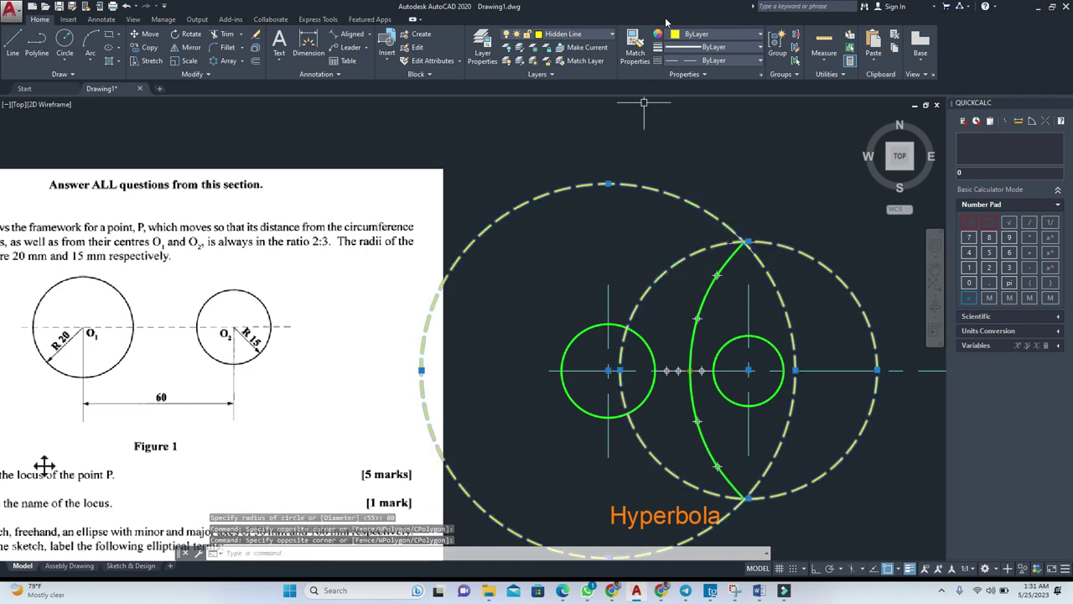
left_click(563, 35)
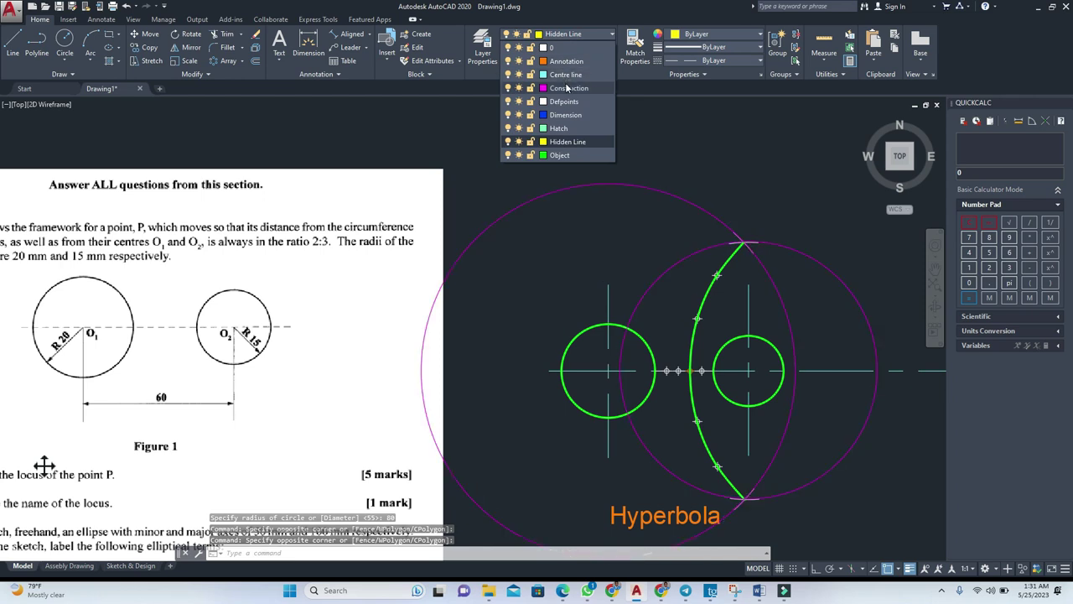
left_click(568, 88)
key("Escape")
key("Escape")
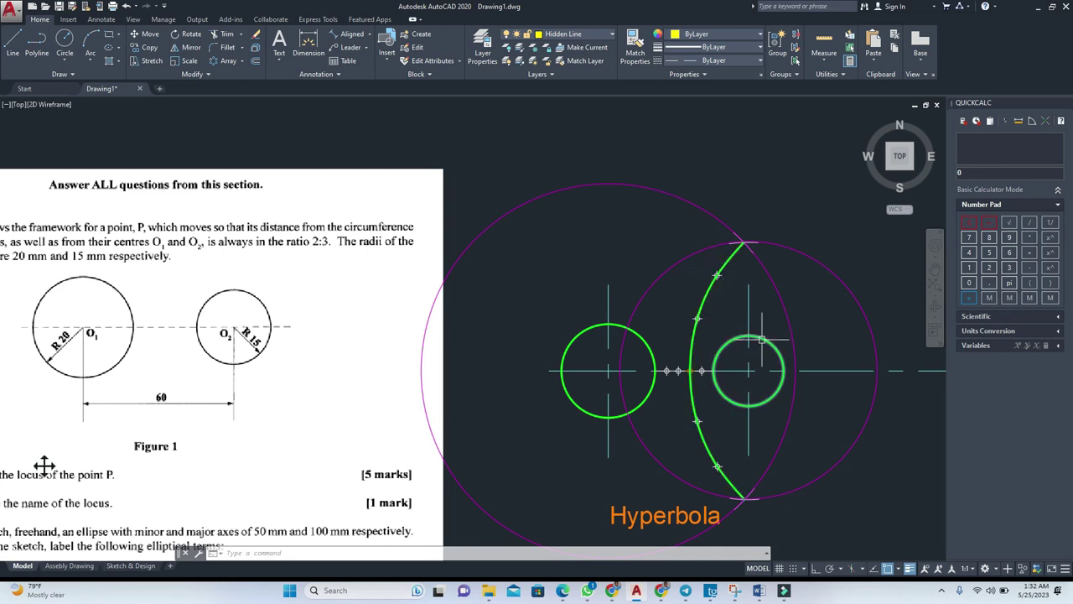
left_click(771, 337)
left_click(764, 381)
key("Escape")
key("Escape")
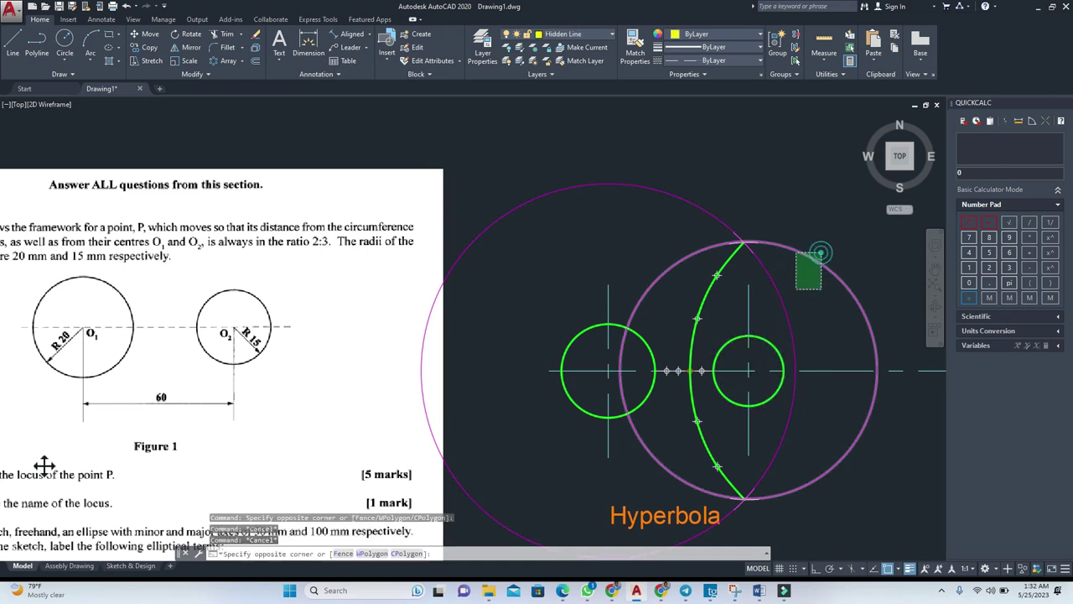
left_click(813, 258)
left_click(780, 276)
left_click(764, 293)
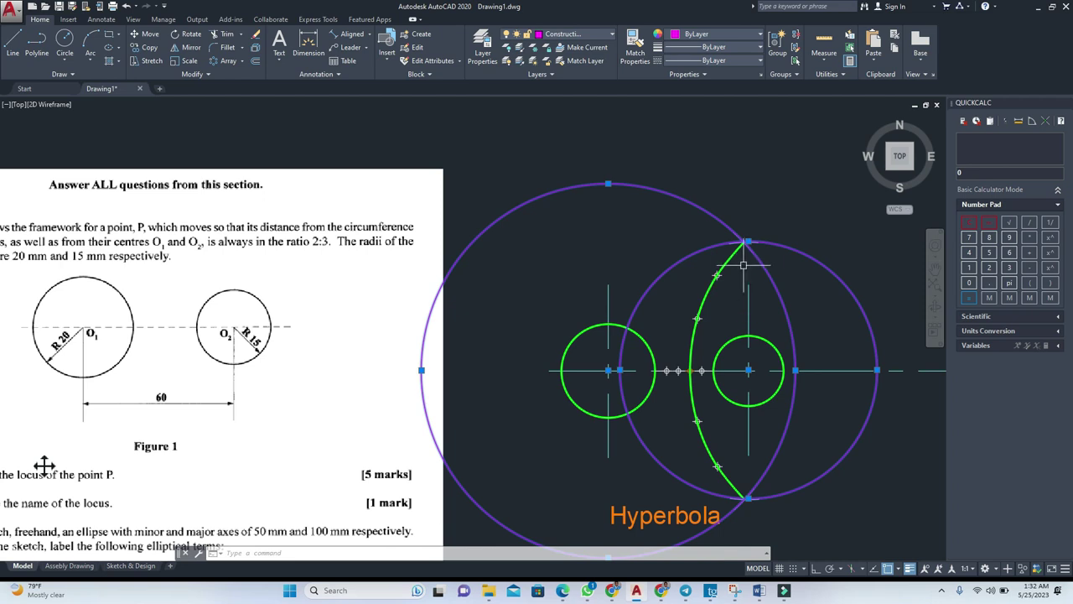
key("Escape")
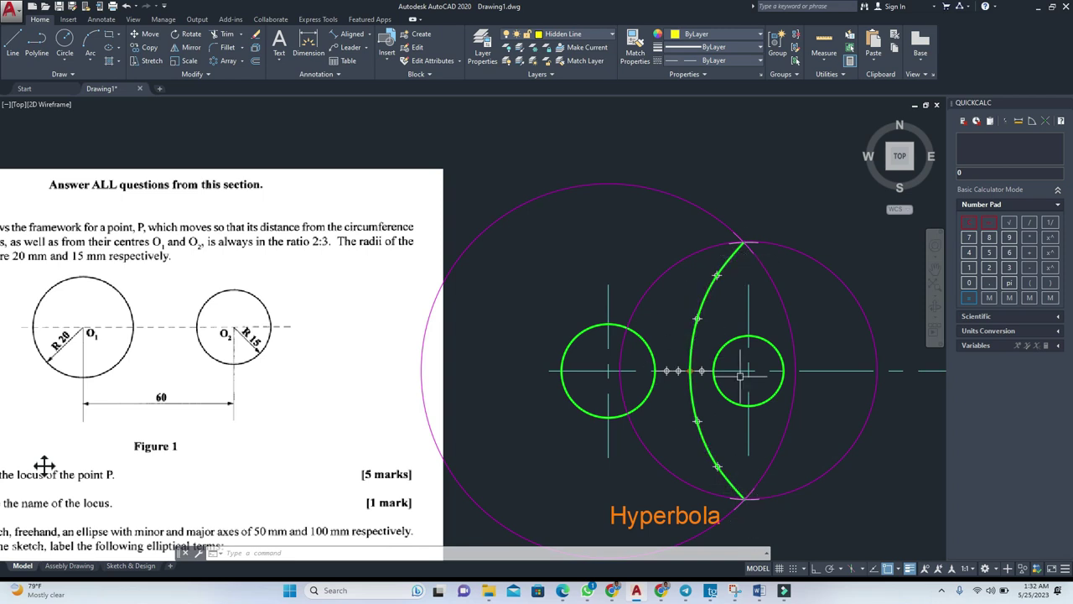
Zoom and pan to show the exam question and the labelled hyperbola drawing side by side
scroll(709, 315, "down", 4)
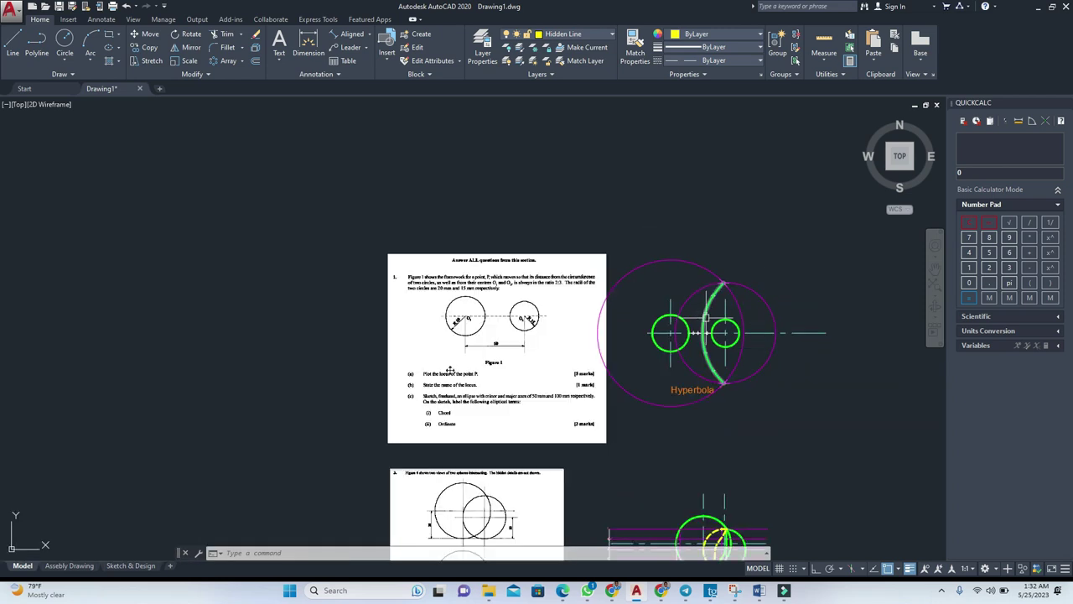
scroll(451, 371, "up", 2)
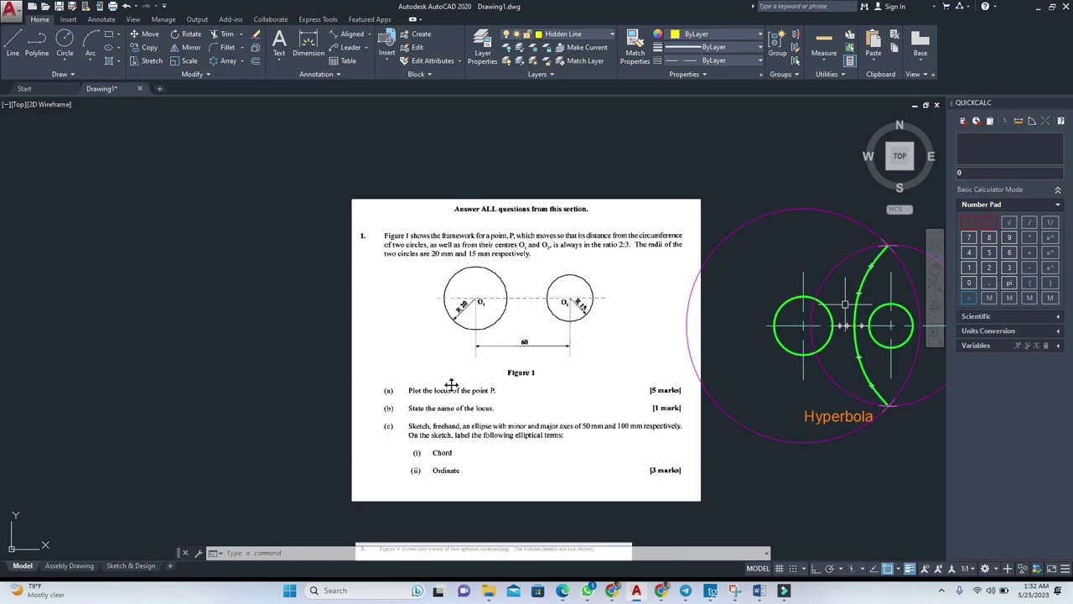
middle_click_drag(451, 384, 350, 328)
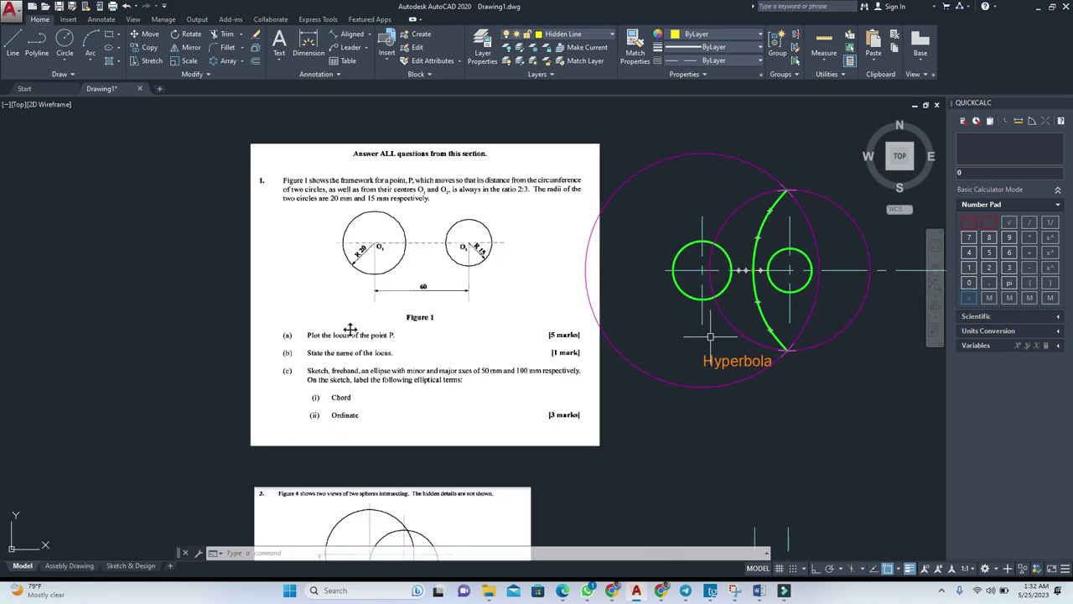